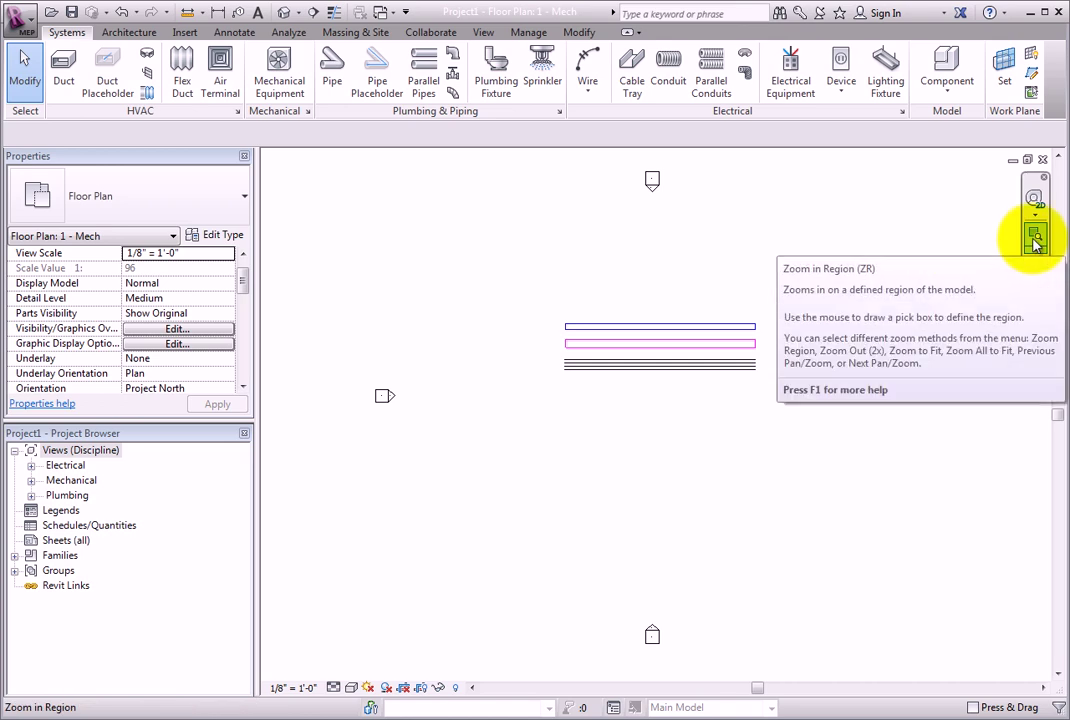
Zoom in on the region around the ducts and pipes, and zoom the floor plan back out to fit.
{"action": "left_click", "coordinate": [1035, 240]}
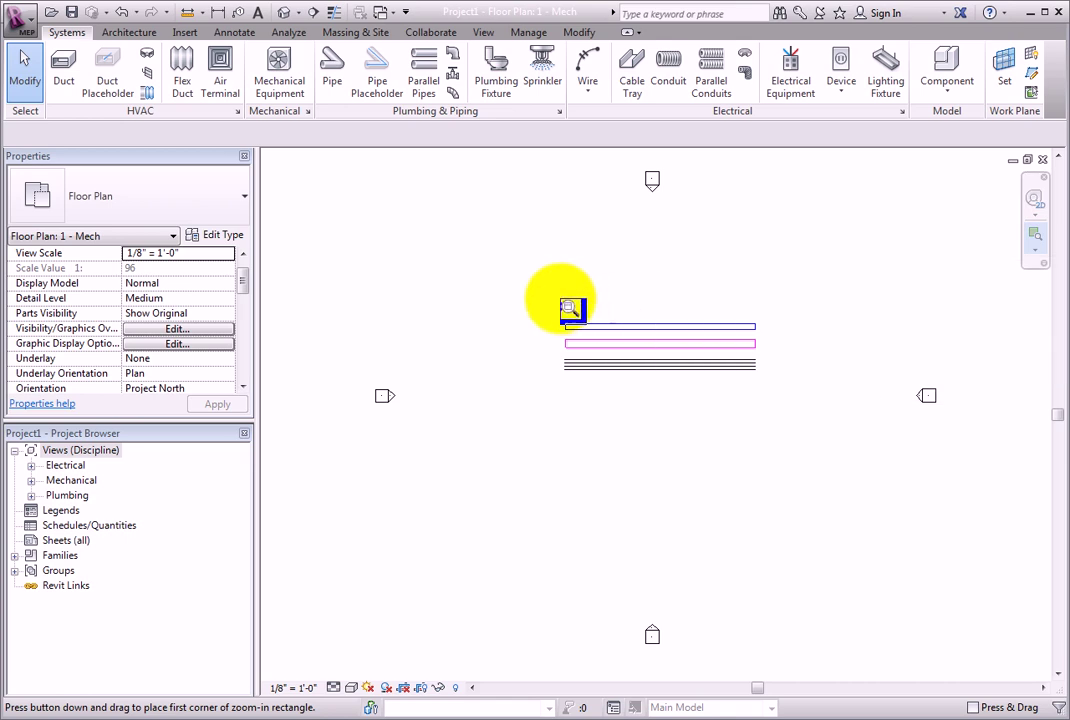
{"action": "left_click_drag", "start_coordinate": [514, 286], "coordinate": [794, 406]}
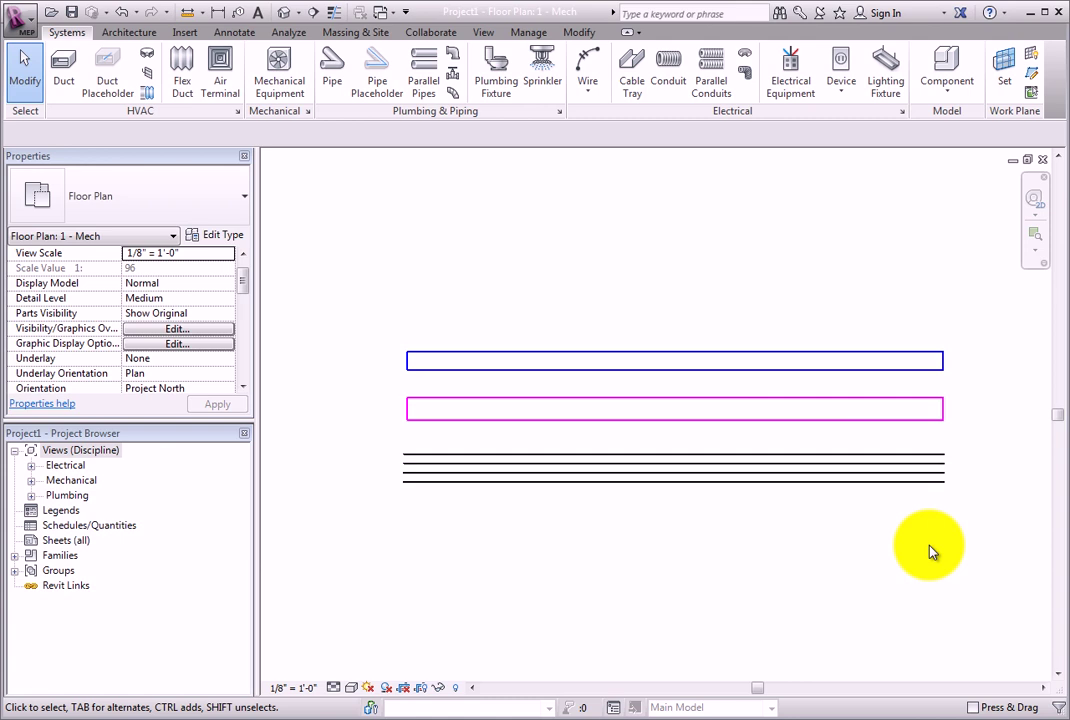
{"action": "left_click", "coordinate": [1030, 249]}
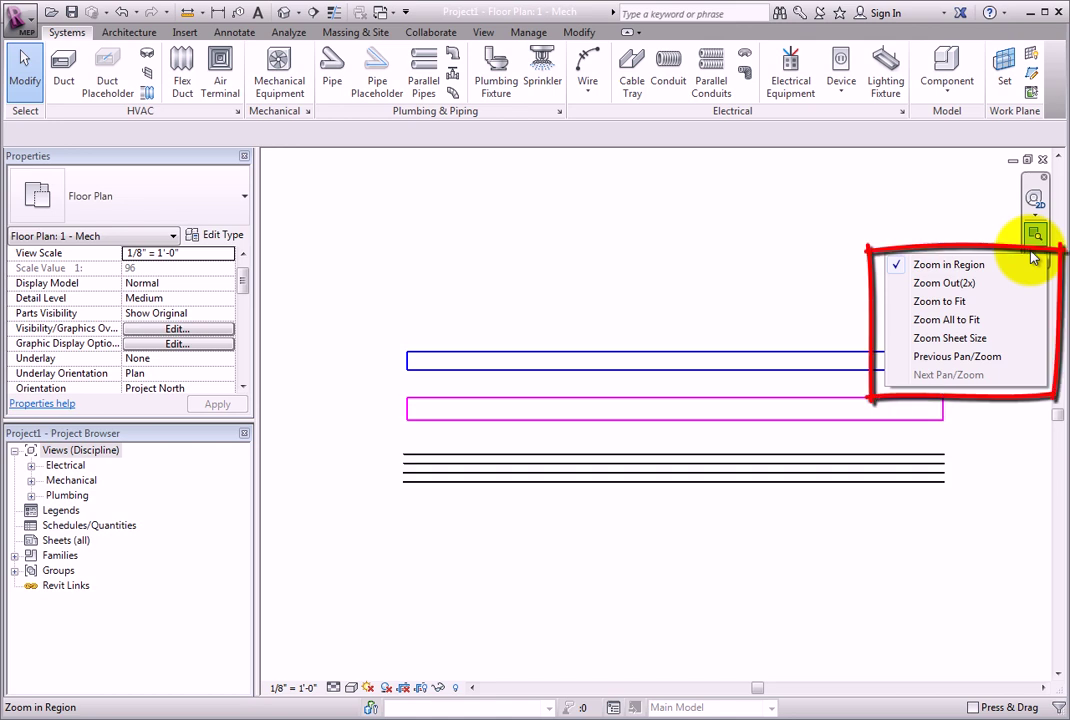
{"action": "left_click", "coordinate": [1012, 305]}
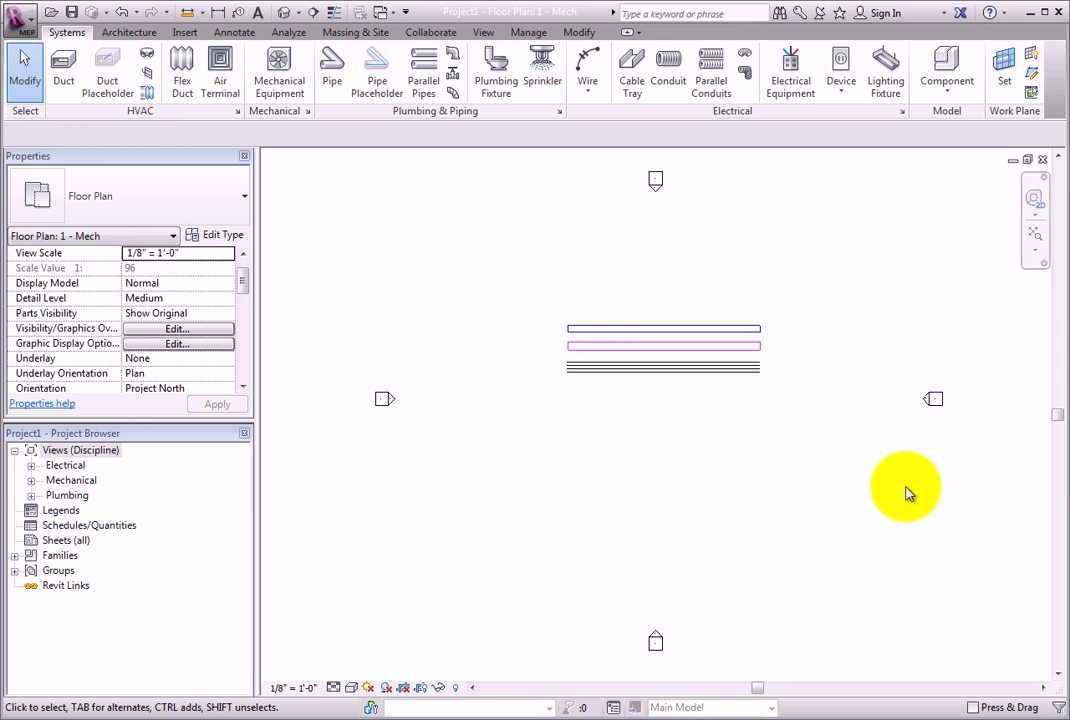
Set the docking position of the navigation bar to Bottom Left.
{"action": "left_click", "coordinate": [1044, 267]}
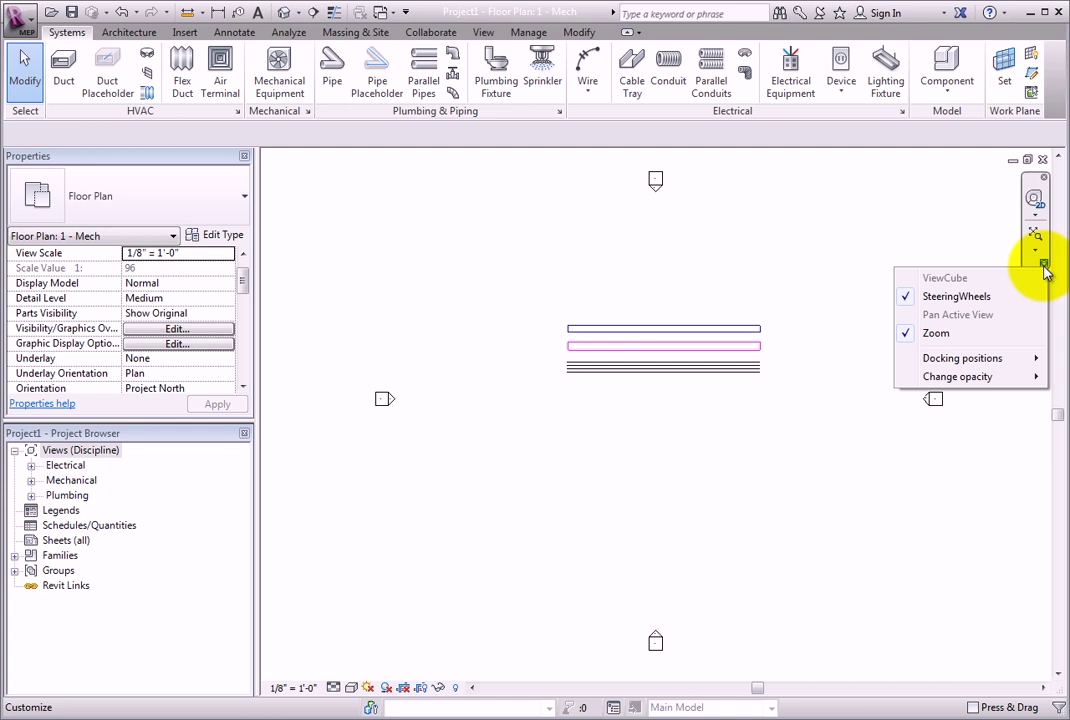
{"action": "mouse_move", "coordinate": [1028, 360]}
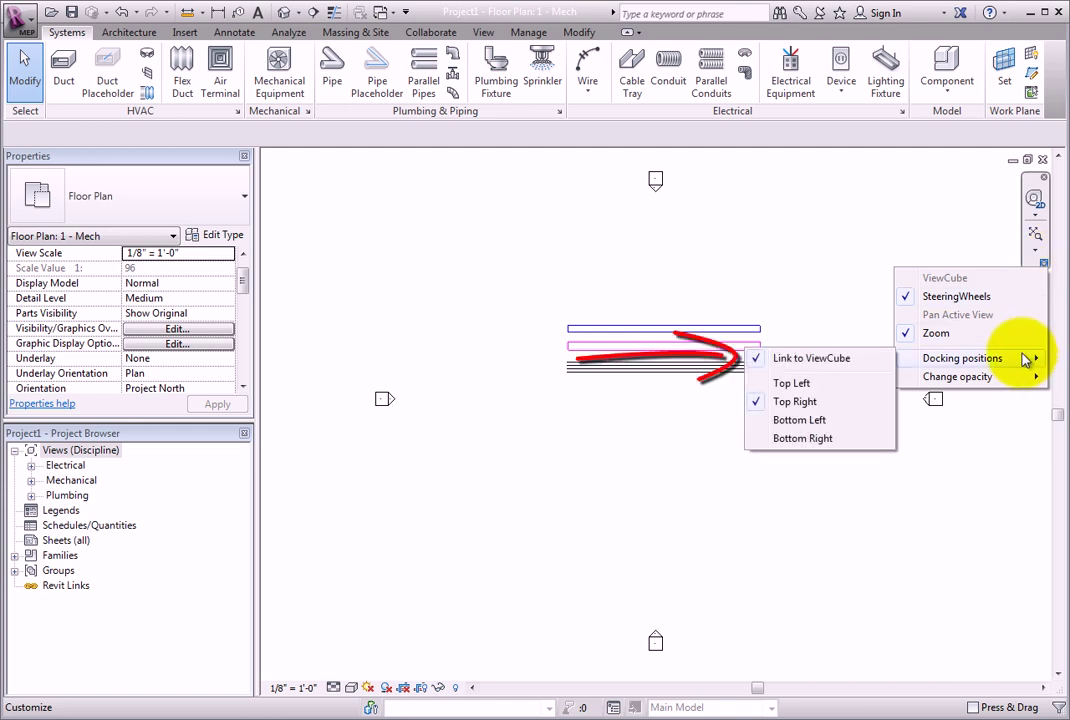
{"action": "mouse_move", "coordinate": [936, 358]}
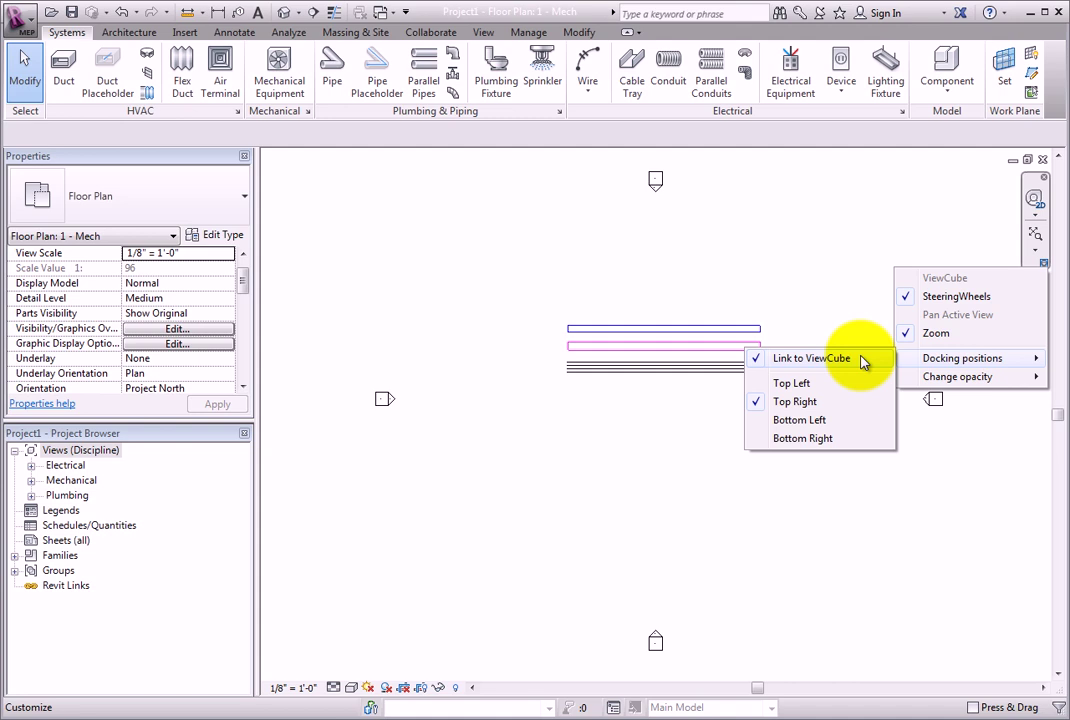
{"action": "left_click", "coordinate": [850, 421]}
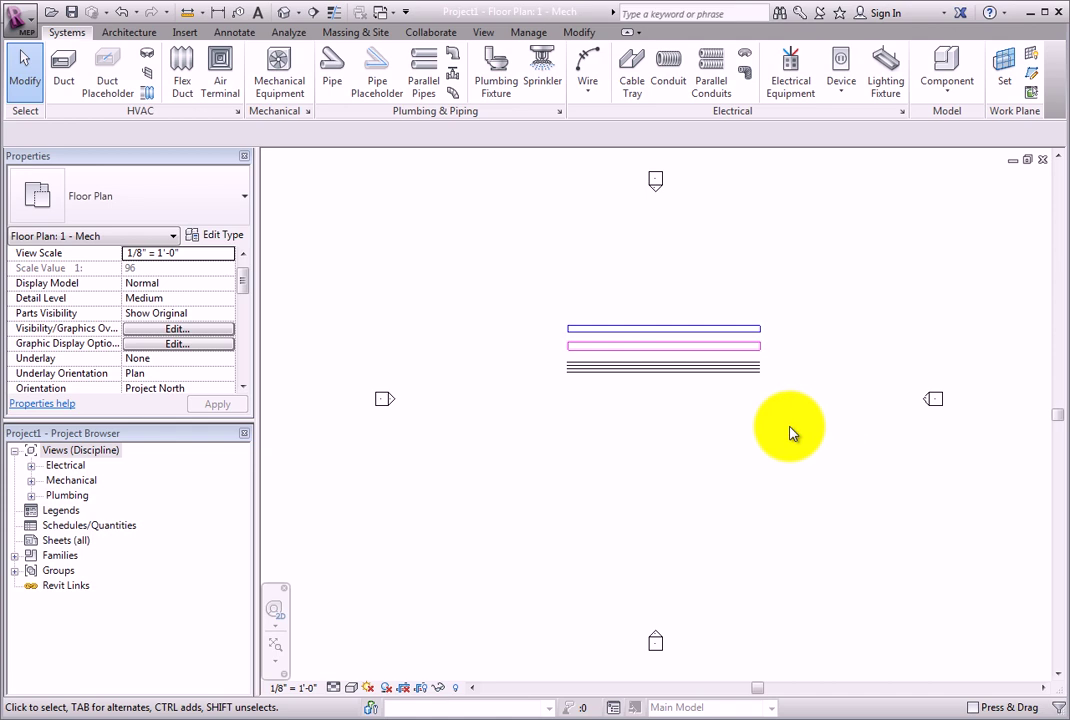
Open the default 3D view and unlink the navigation bar from the ViewCube.
{"action": "left_click", "coordinate": [284, 12]}
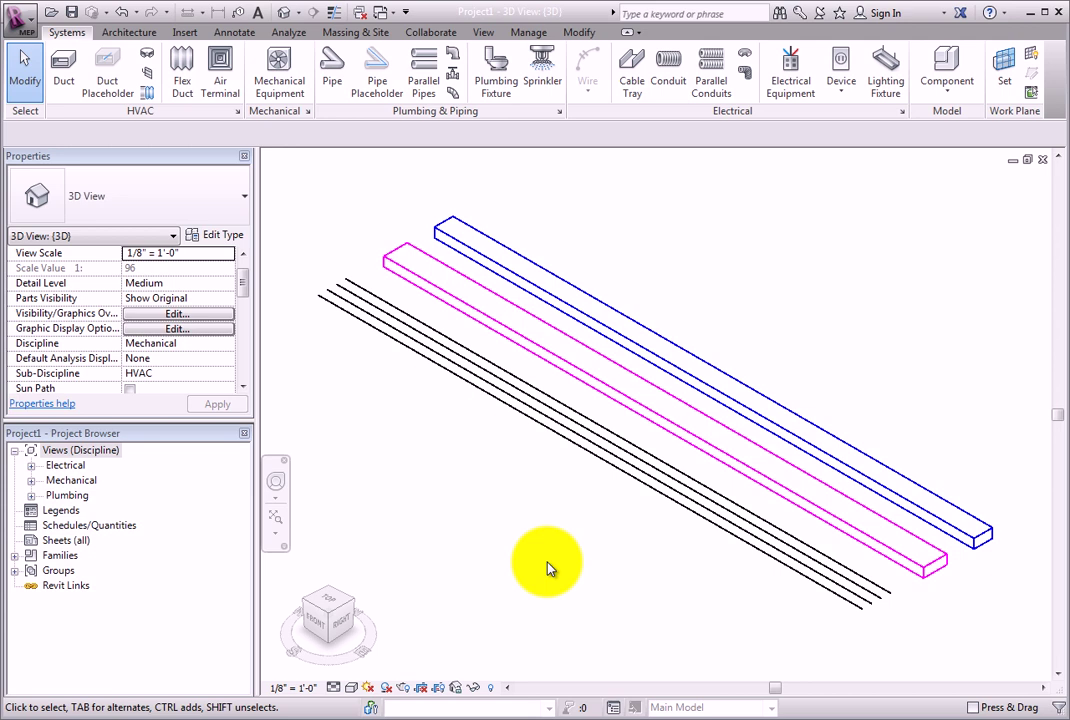
{"action": "left_click", "coordinate": [286, 547]}
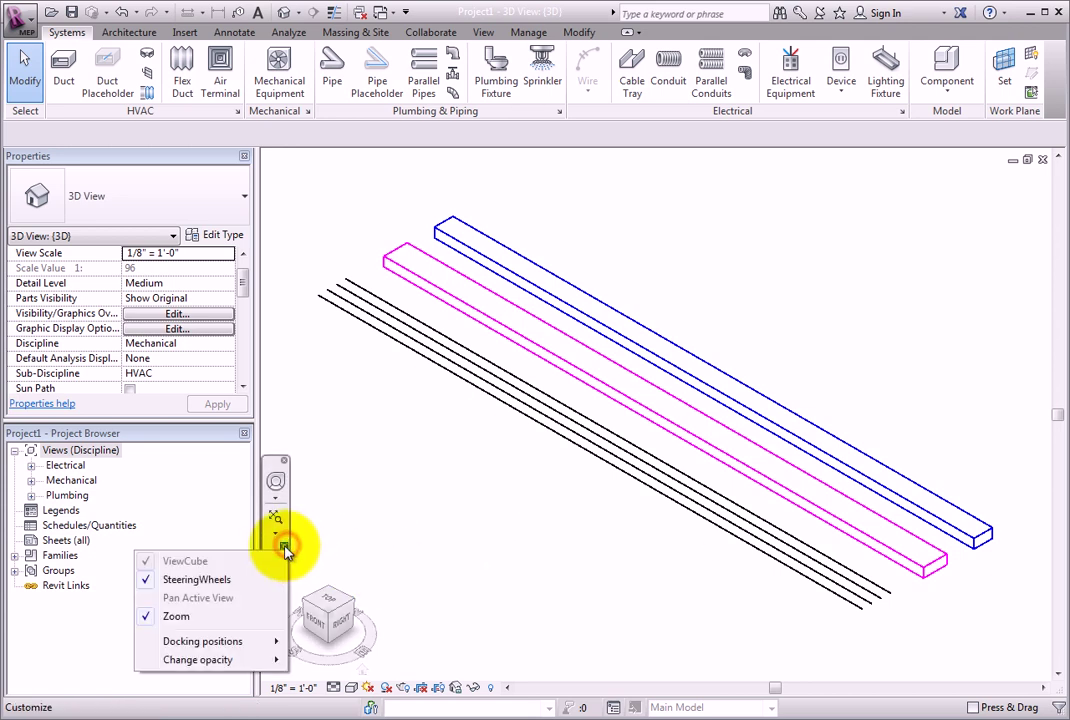
{"action": "mouse_move", "coordinate": [265, 641]}
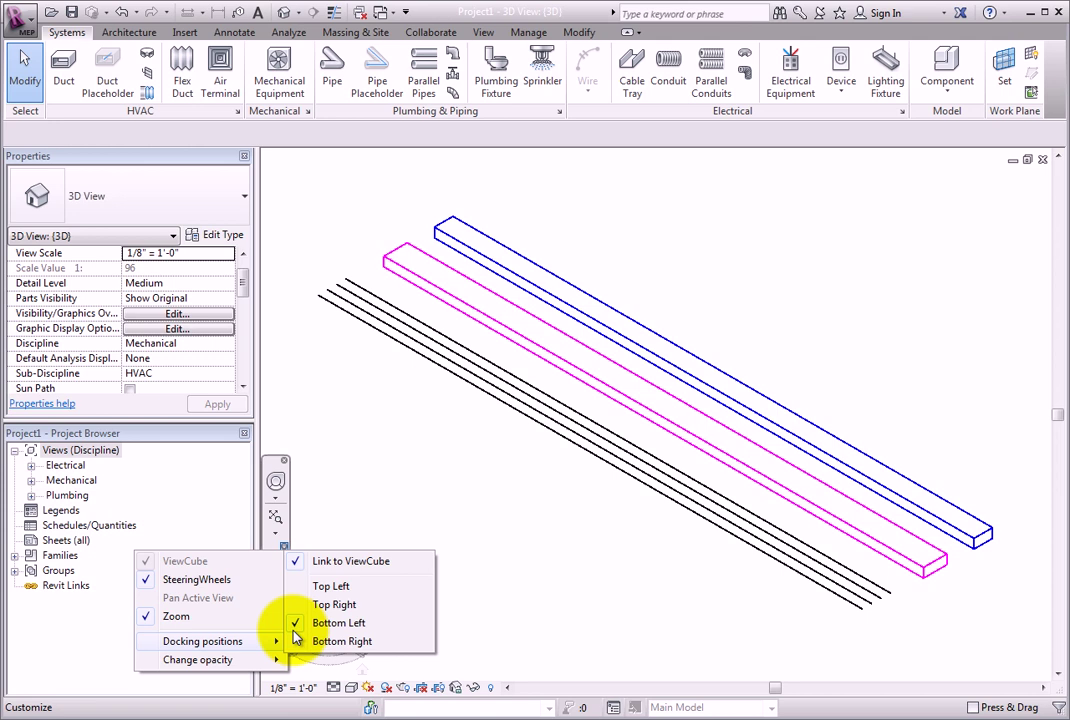
{"action": "left_click", "coordinate": [381, 563]}
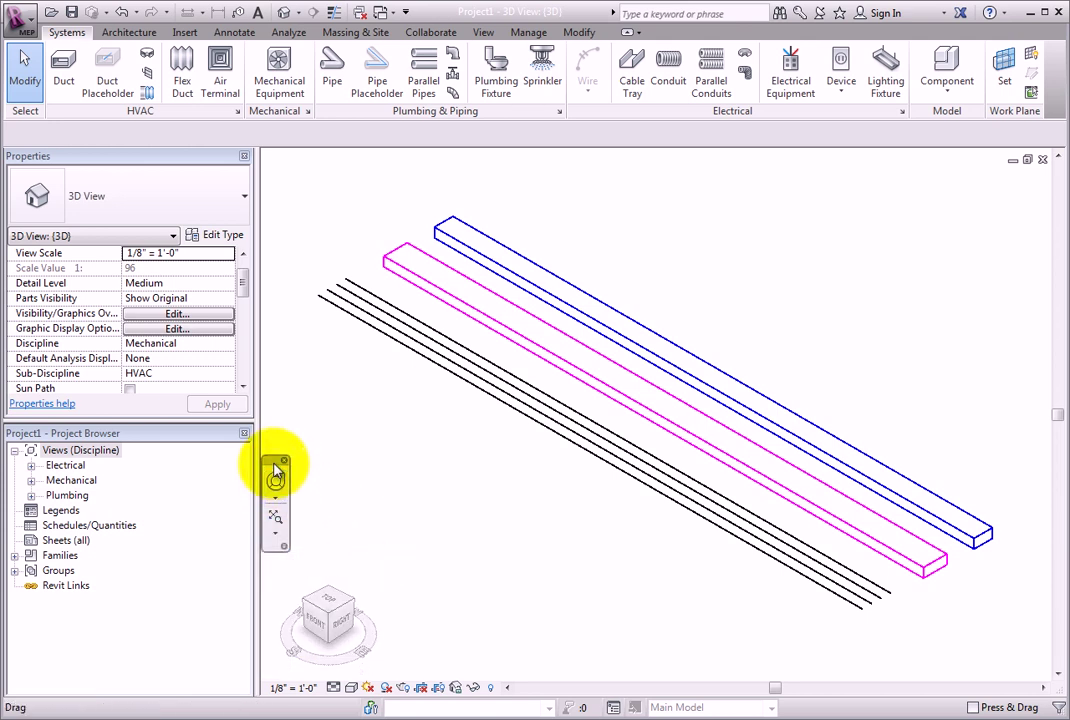
Move the unlinked navigation bar to the right edge of the 3D view and on to its upper edge.
{"action": "left_click_drag", "start_coordinate": [277, 469], "coordinate": [962, 256]}
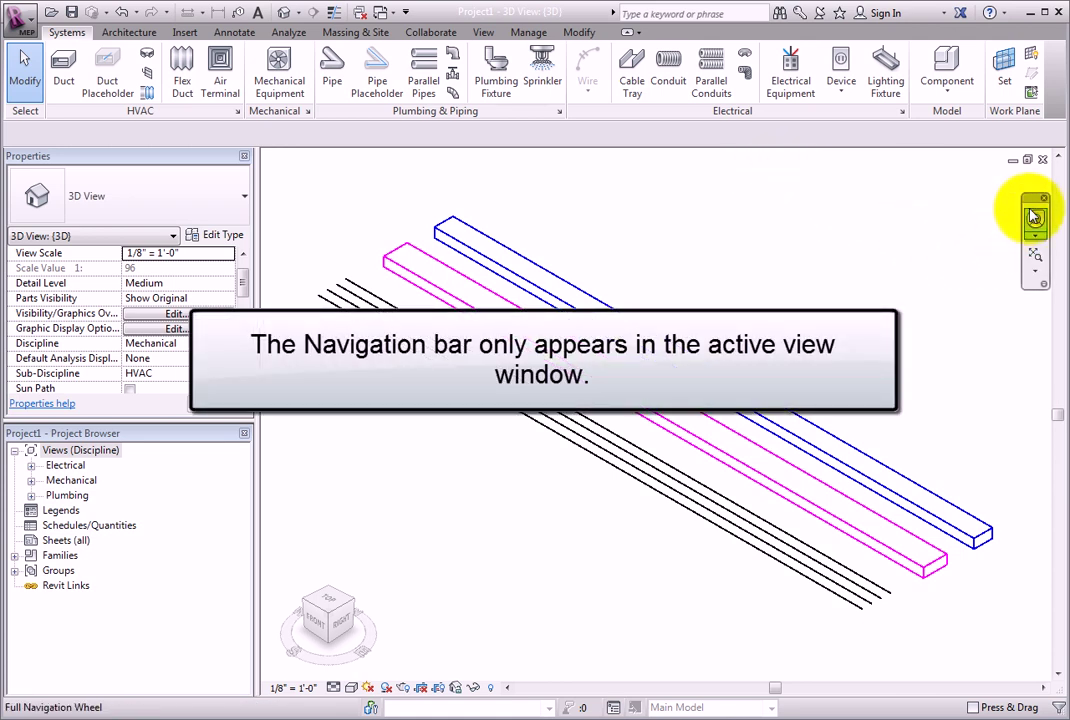
{"action": "left_click_drag", "start_coordinate": [1033, 205], "coordinate": [750, 158]}
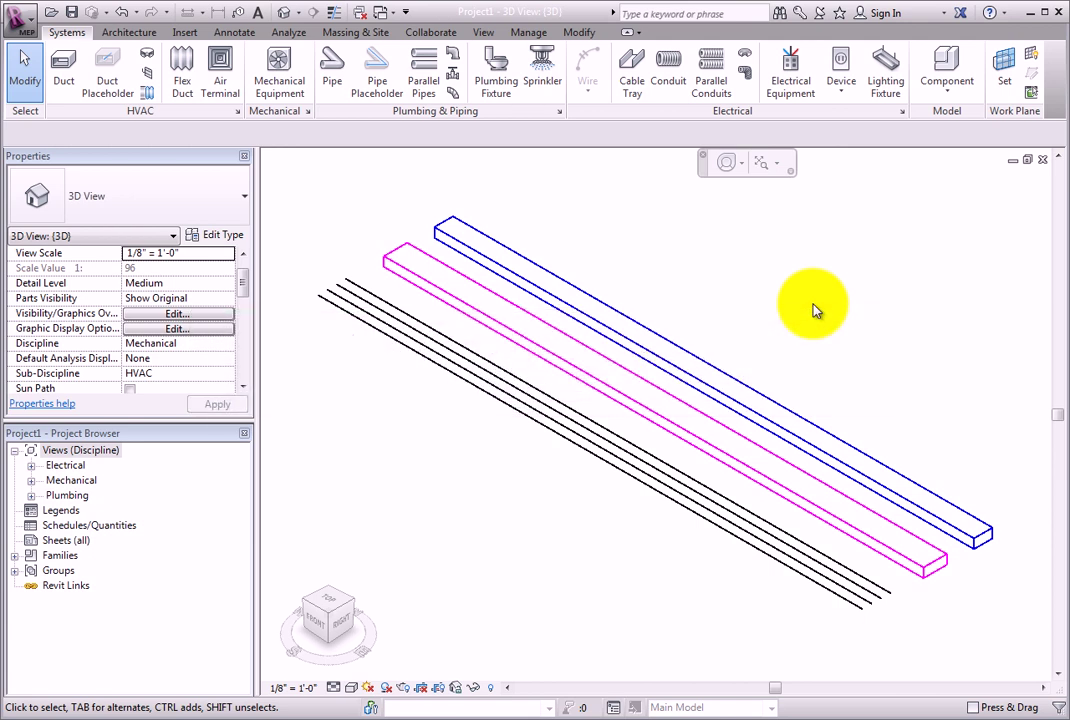
Tile the 3D and floor plan views, activate each one to compare the navigation bar, and maximize the 3D view.
{"action": "key", "text": "w"}
{"action": "key", "text": "t"}
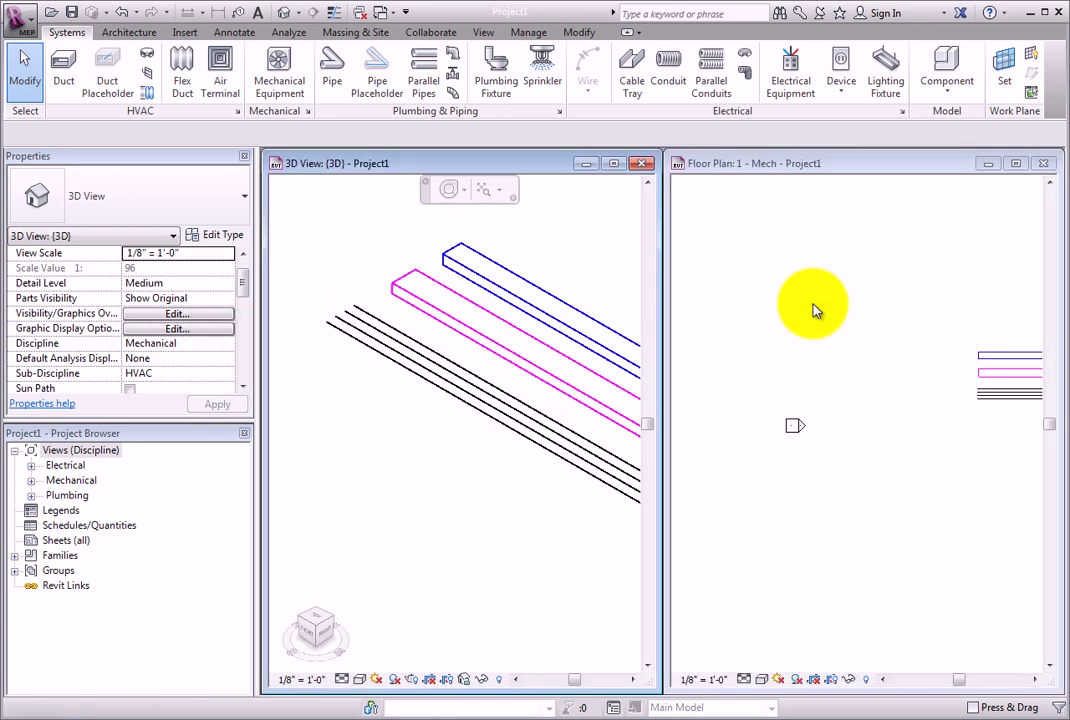
{"action": "left_click", "coordinate": [815, 170]}
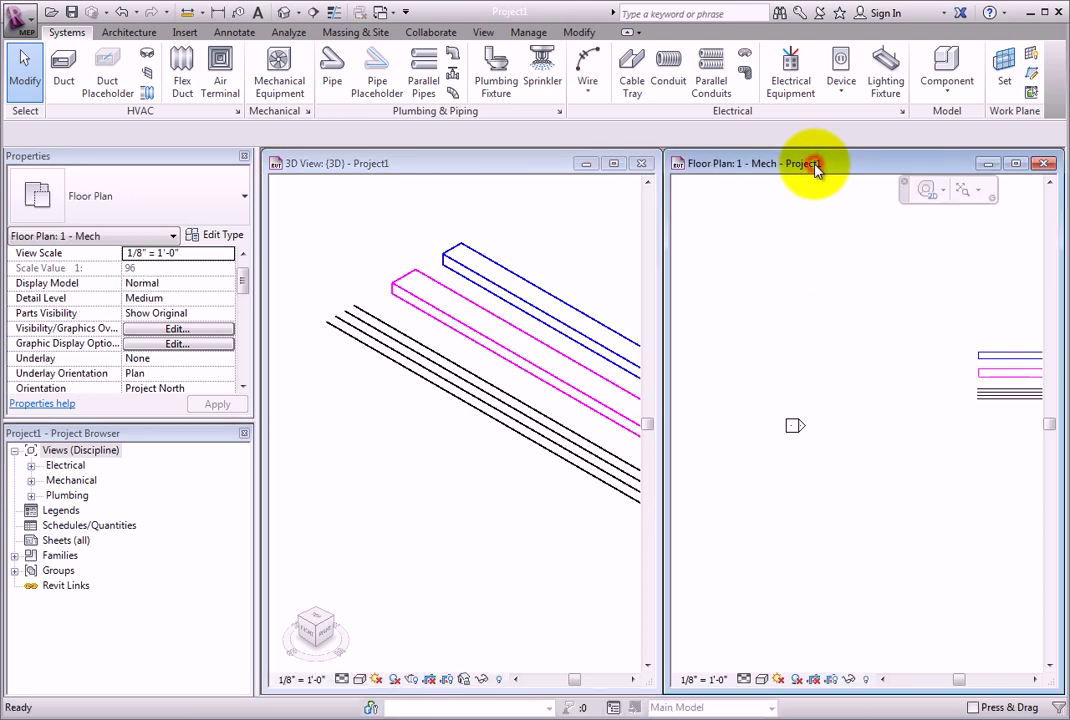
{"action": "left_click", "coordinate": [535, 165]}
{"action": "left_click", "coordinate": [615, 164]}
Remove the SteeringWheels tool from the navigation bar and add it back.
{"action": "left_click", "coordinate": [713, 171]}
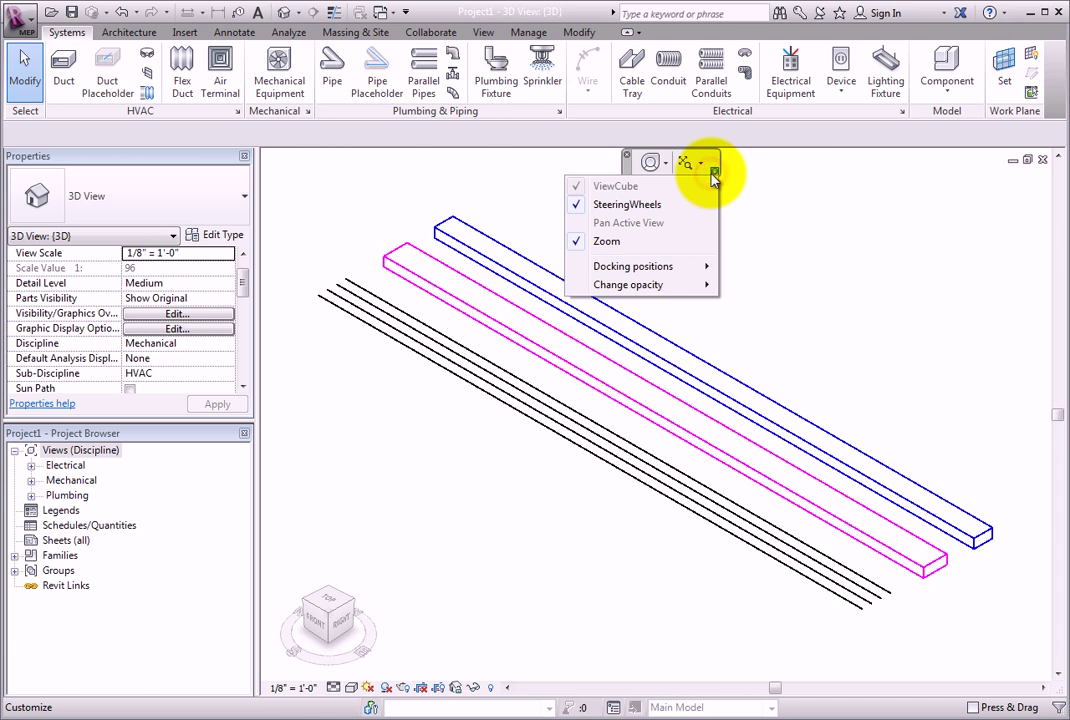
{"action": "mouse_move", "coordinate": [697, 267]}
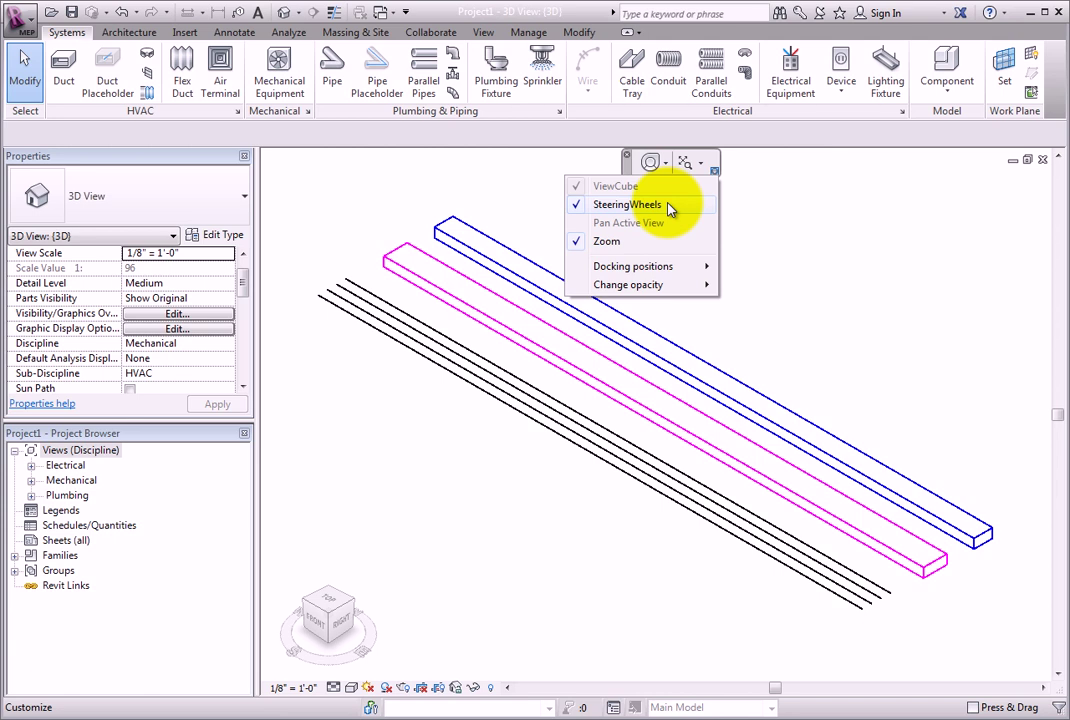
{"action": "left_click", "coordinate": [576, 206]}
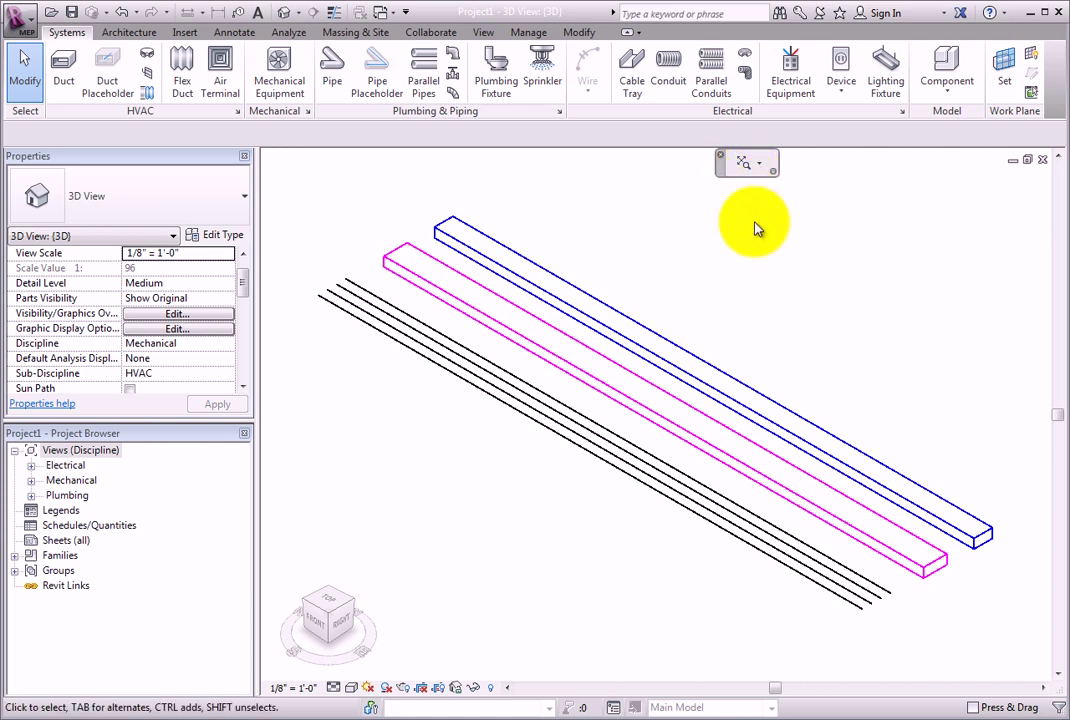
{"action": "left_click", "coordinate": [772, 173]}
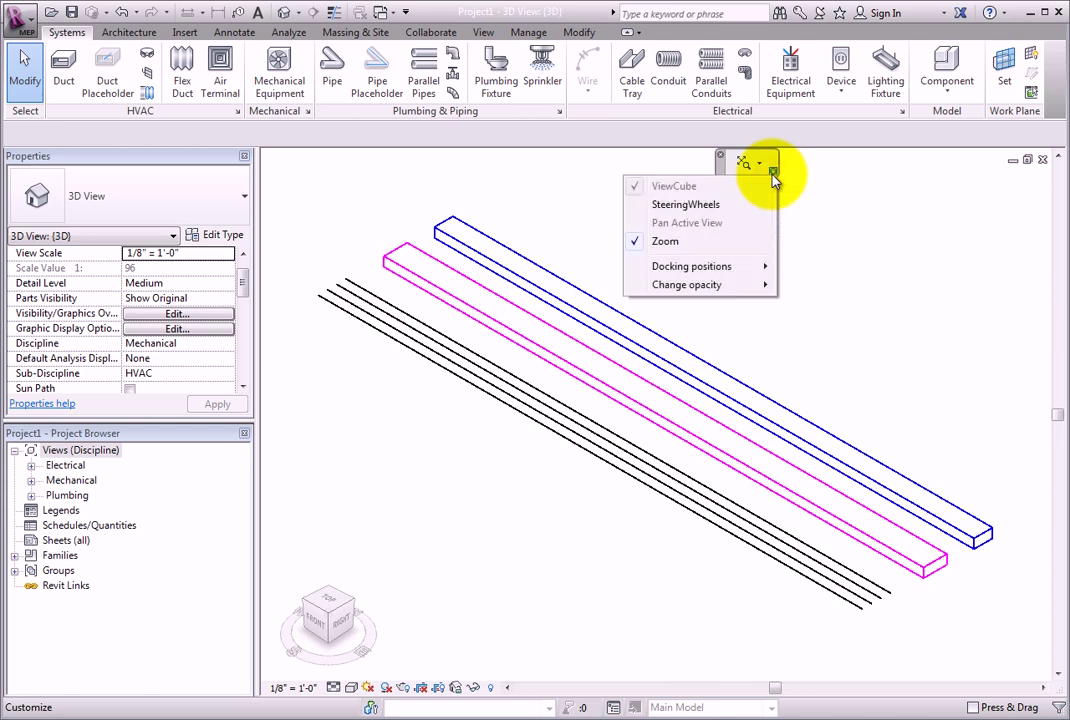
{"action": "left_click", "coordinate": [729, 209]}
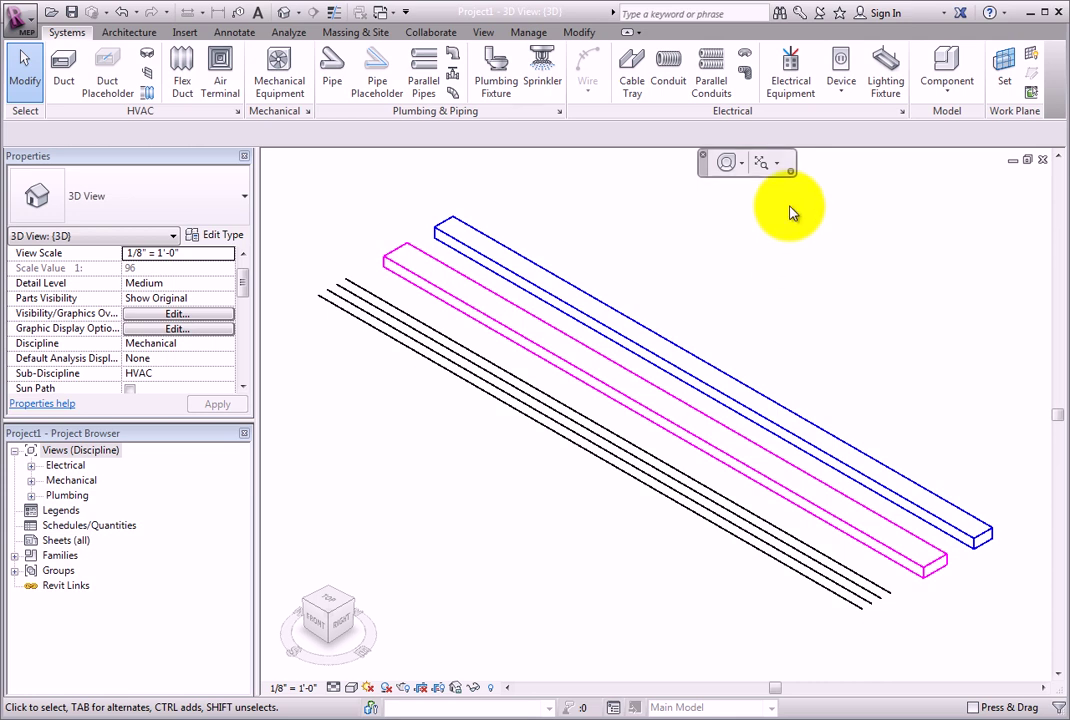
Turn off the ViewCube in the user interface settings and restore it from the navigation bar.
{"action": "left_click", "coordinate": [790, 171]}
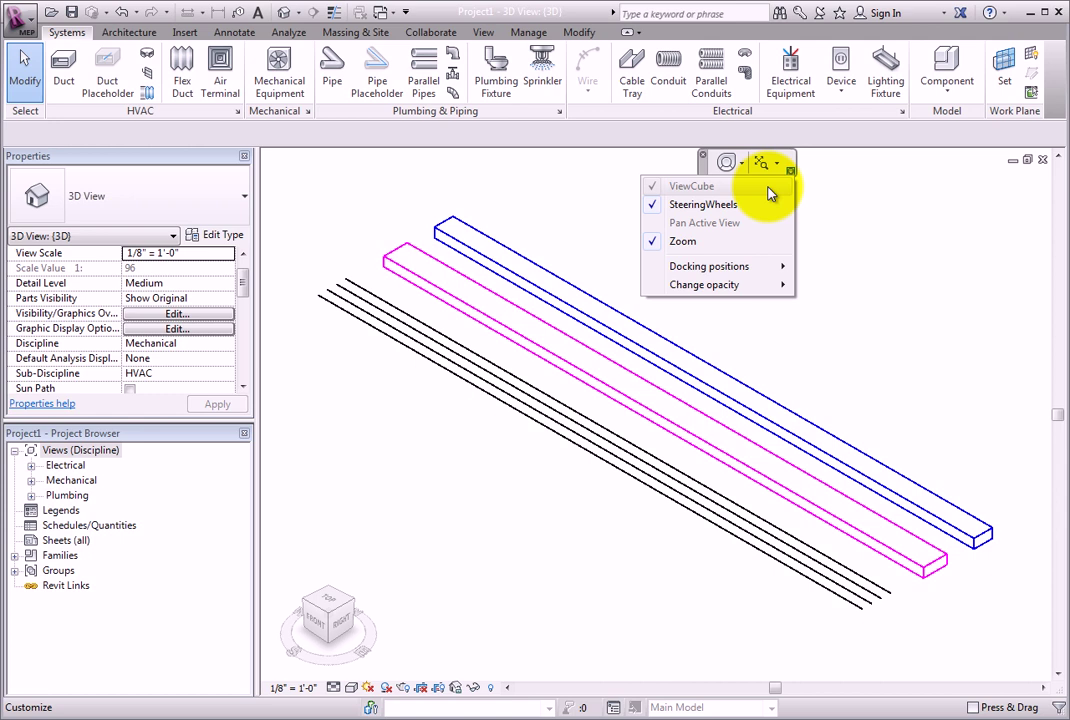
{"action": "left_click", "coordinate": [830, 211]}
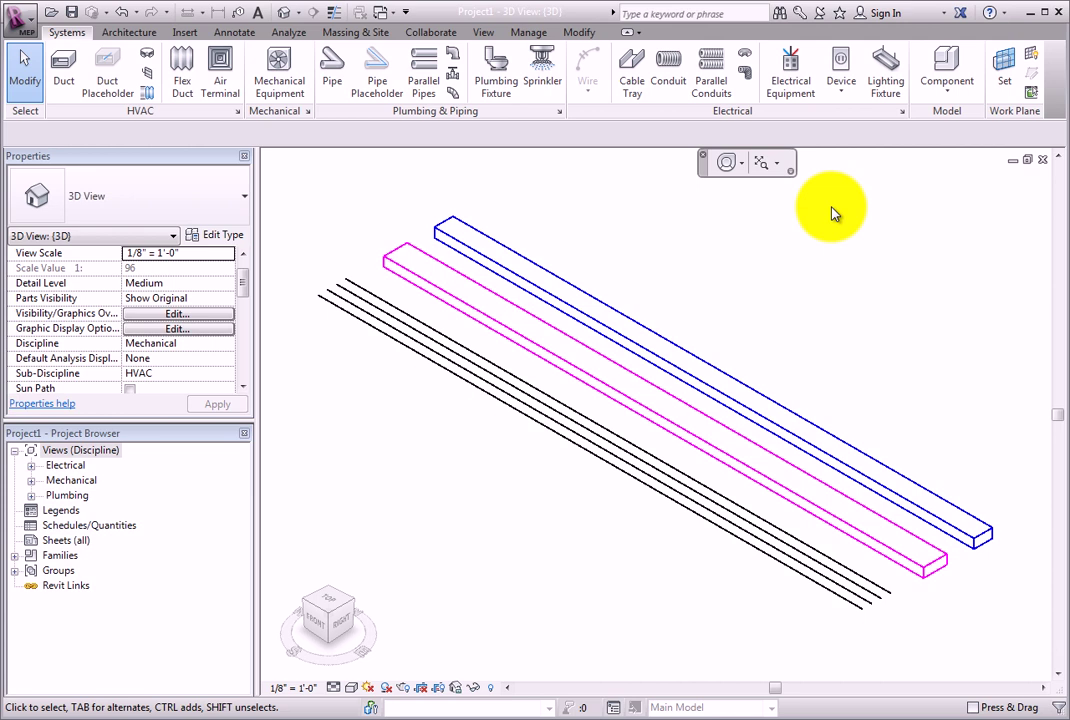
{"action": "left_click", "coordinate": [478, 33]}
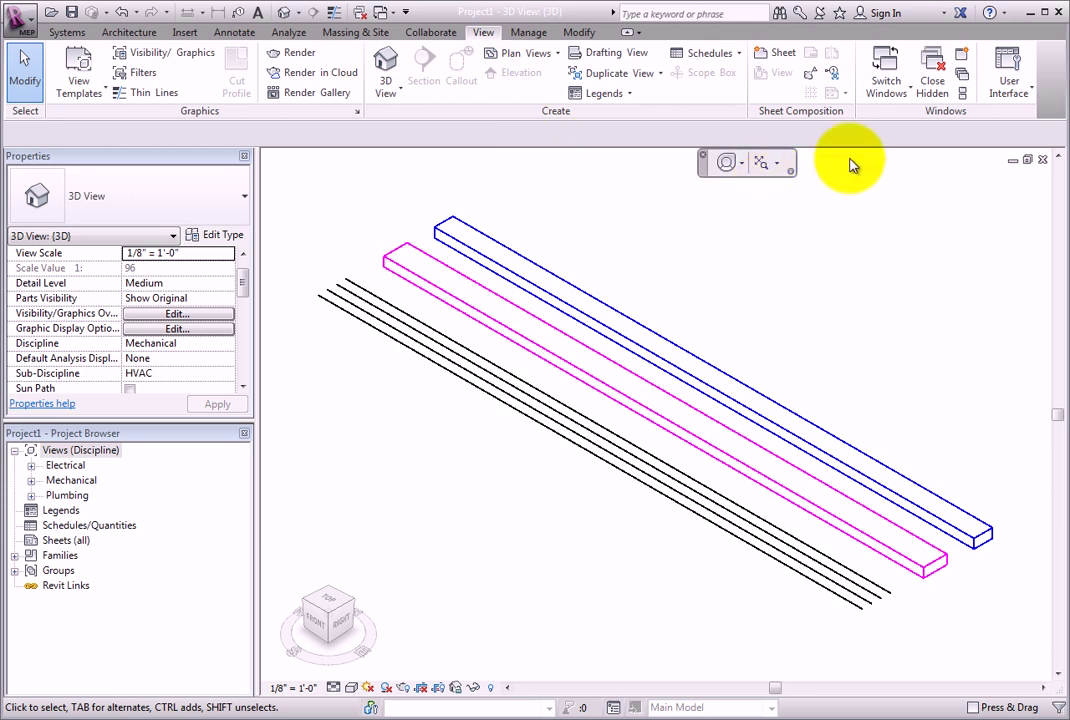
{"action": "left_click", "coordinate": [996, 105]}
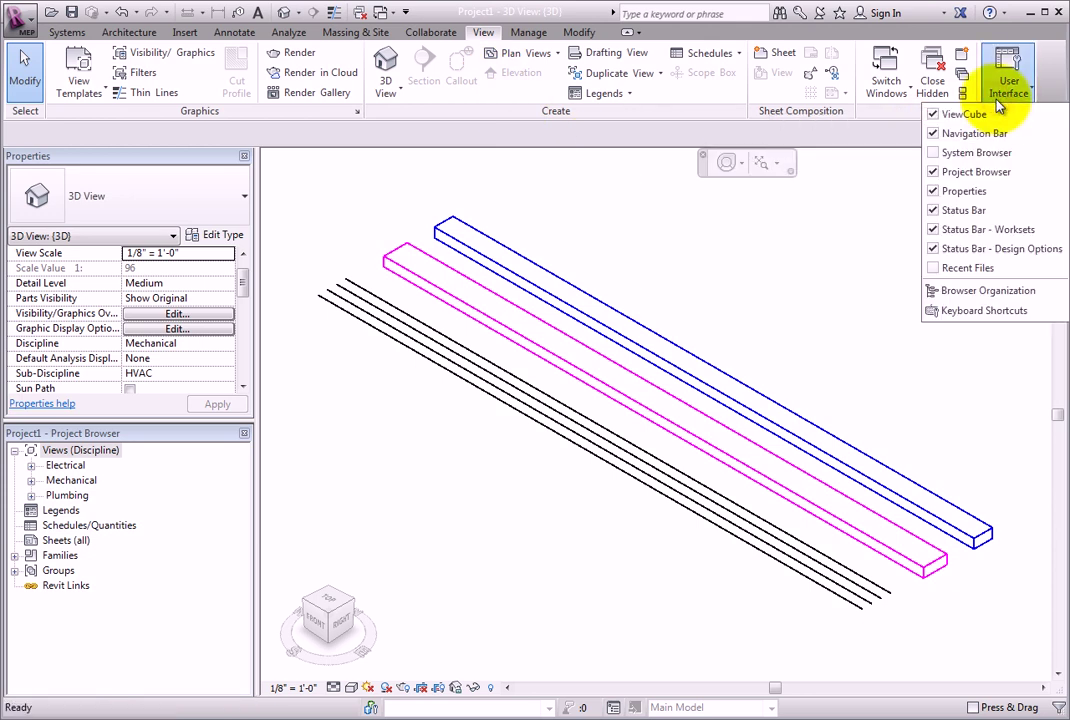
{"action": "left_click", "coordinate": [937, 116]}
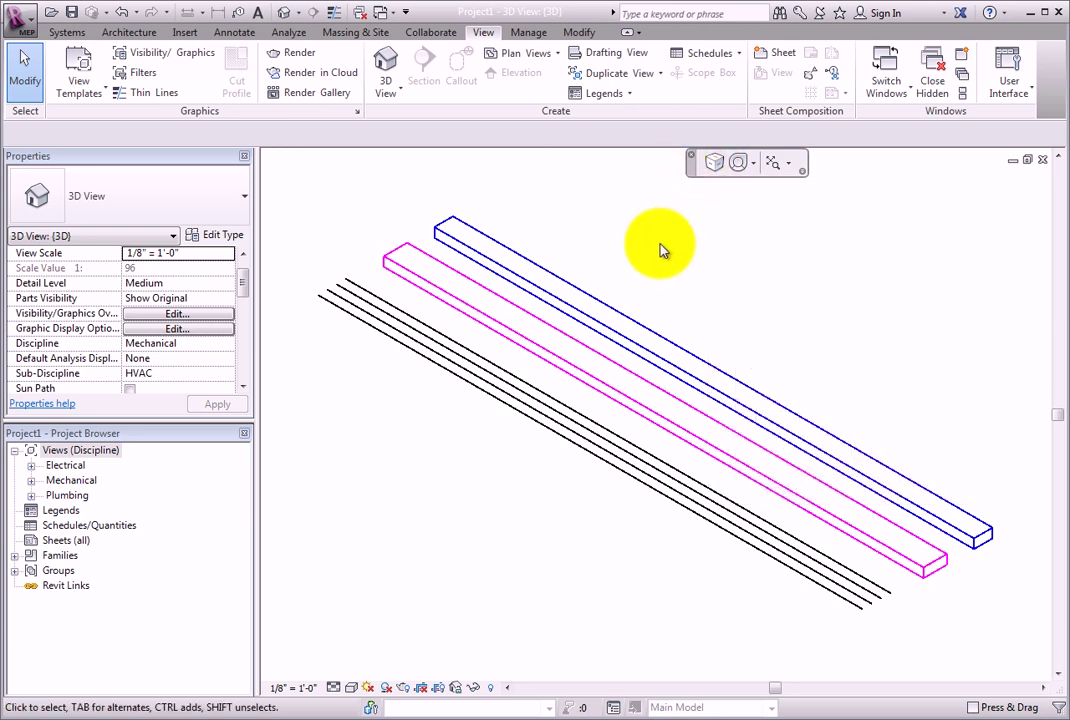
{"action": "left_click", "coordinate": [716, 165]}
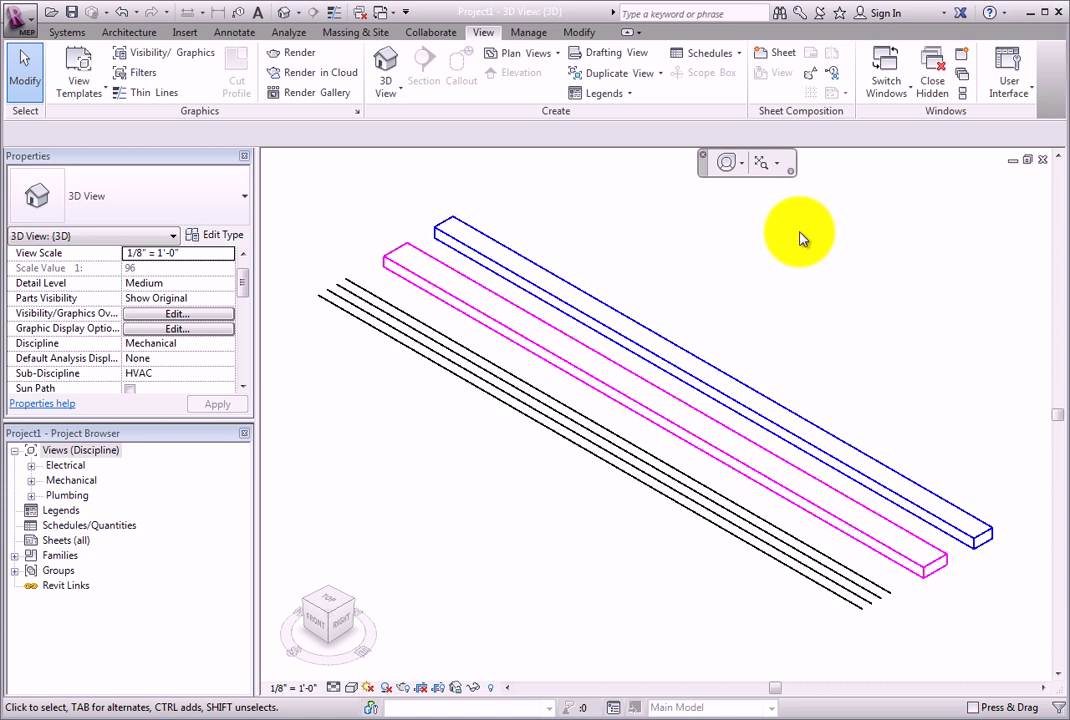
Set the navigation bar's opacity to 0%, check the bar in the view, and set the opacity back to 50%.
{"action": "left_click", "coordinate": [791, 174]}
{"action": "mouse_move", "coordinate": [759, 289]}
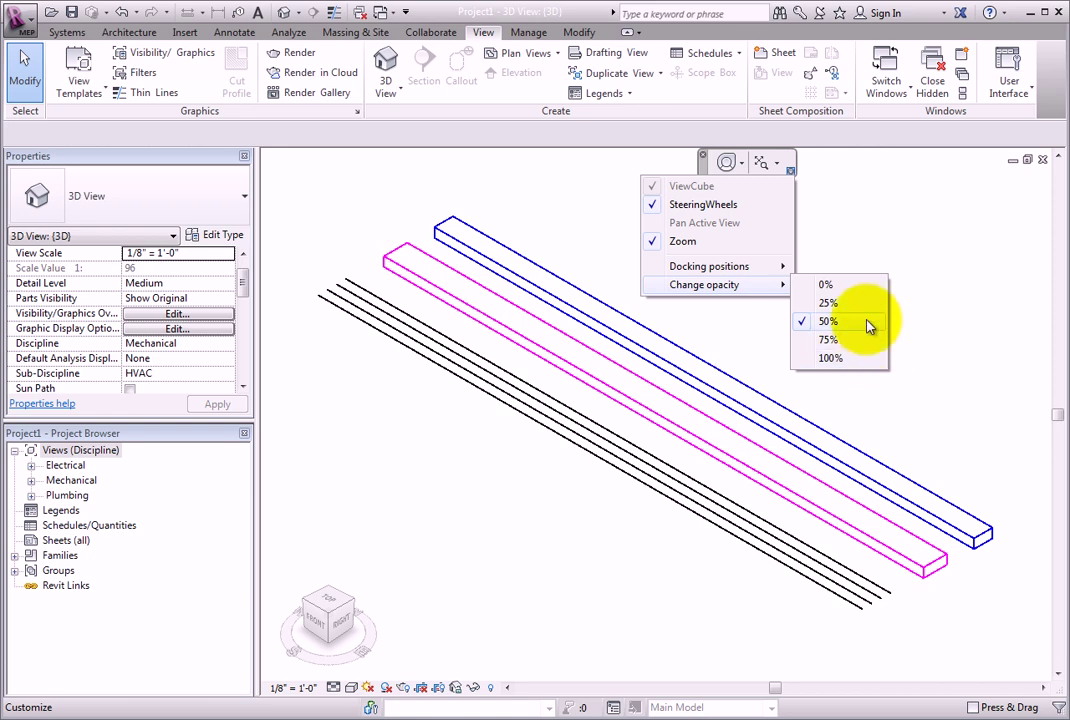
{"action": "left_click", "coordinate": [866, 288]}
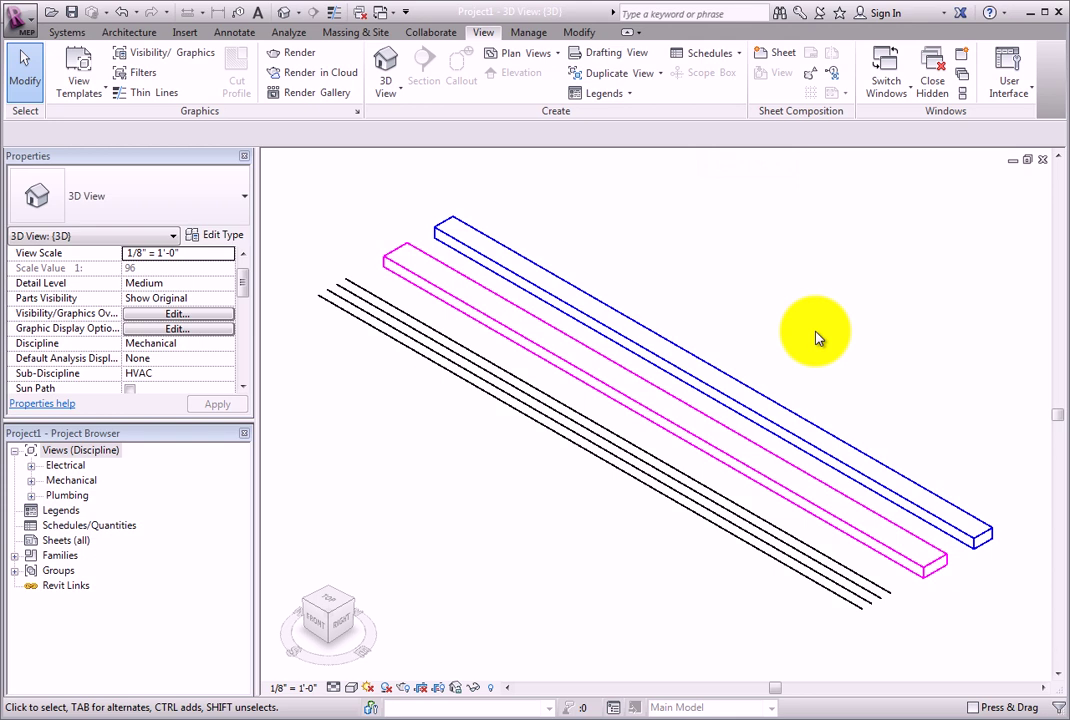
{"action": "mouse_move", "coordinate": [759, 215]}
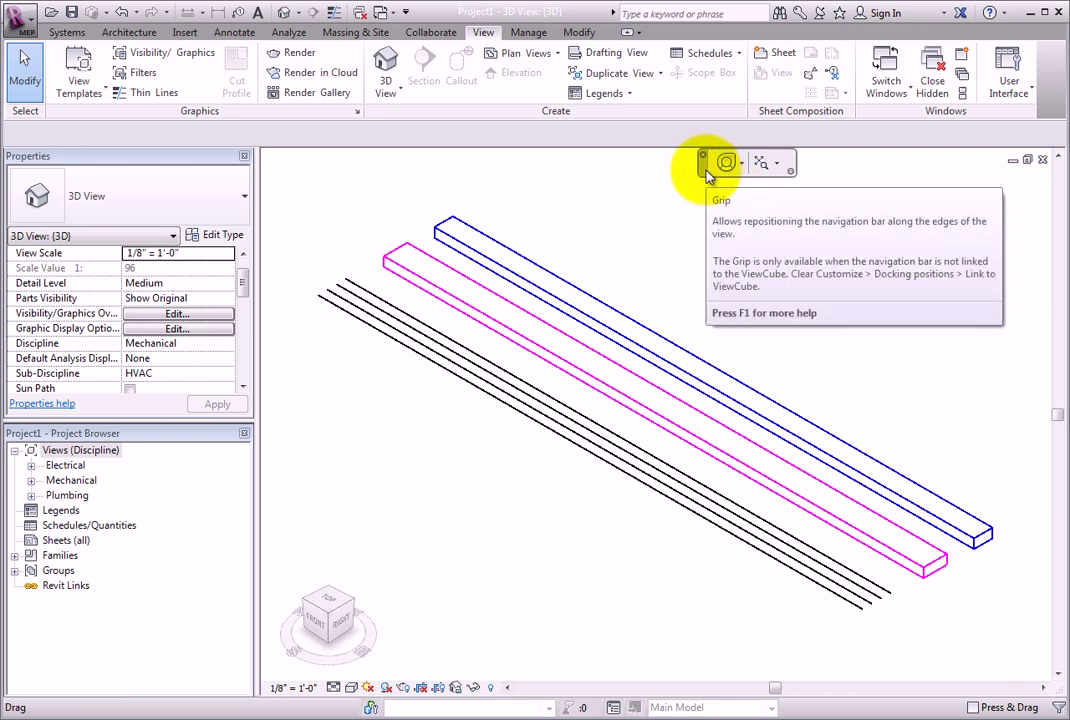
{"action": "left_click", "coordinate": [790, 171]}
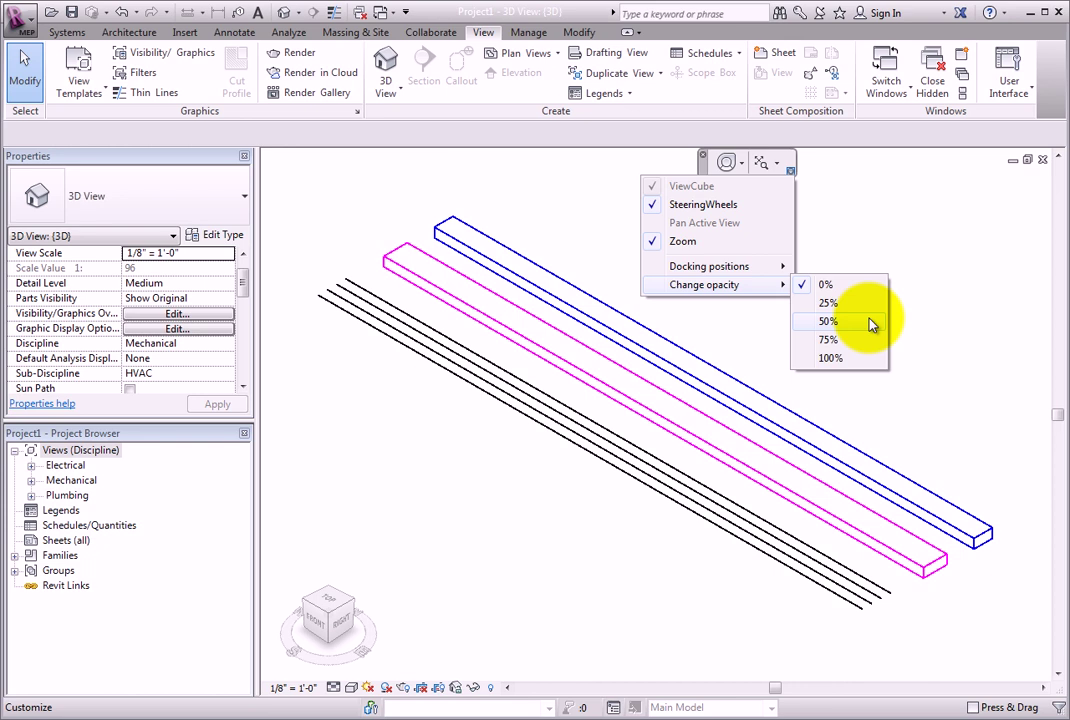
{"action": "left_click", "coordinate": [870, 322]}
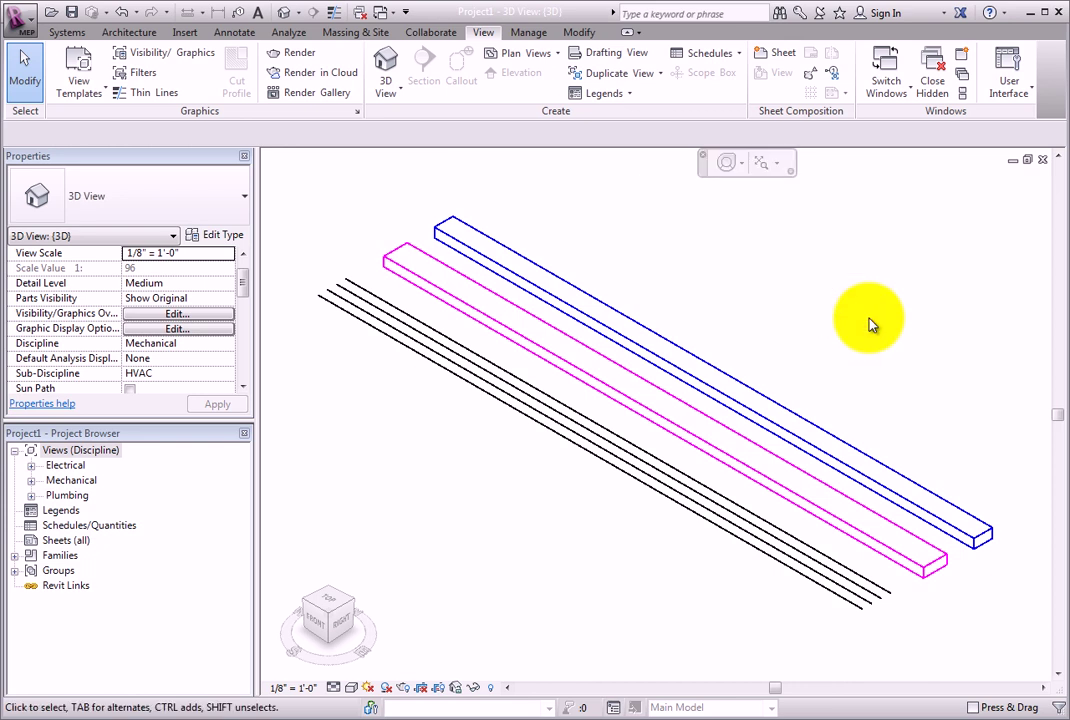